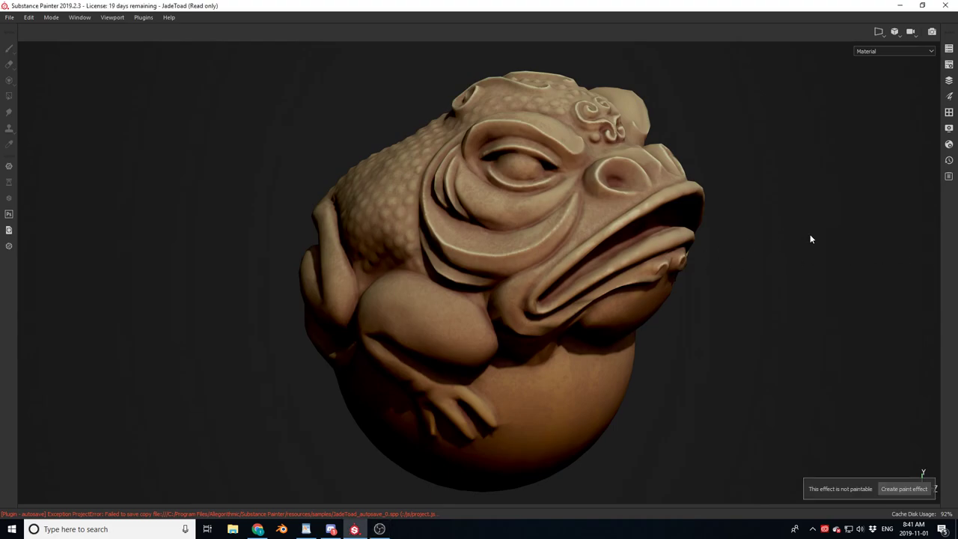
Give the Base fill layer a muted blue-gray base colour (R 0.289, G 0.483, B 0.568).
key(Tab)
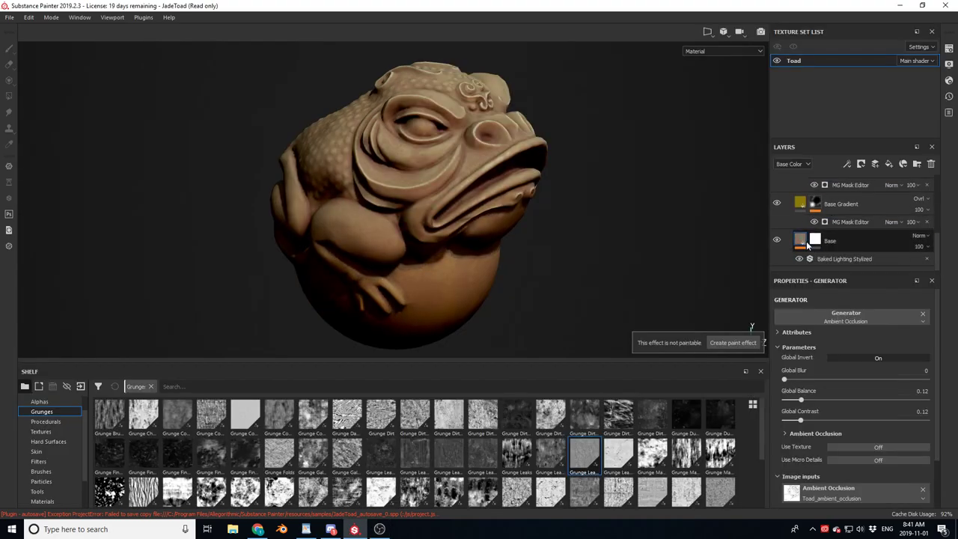
click(831, 241)
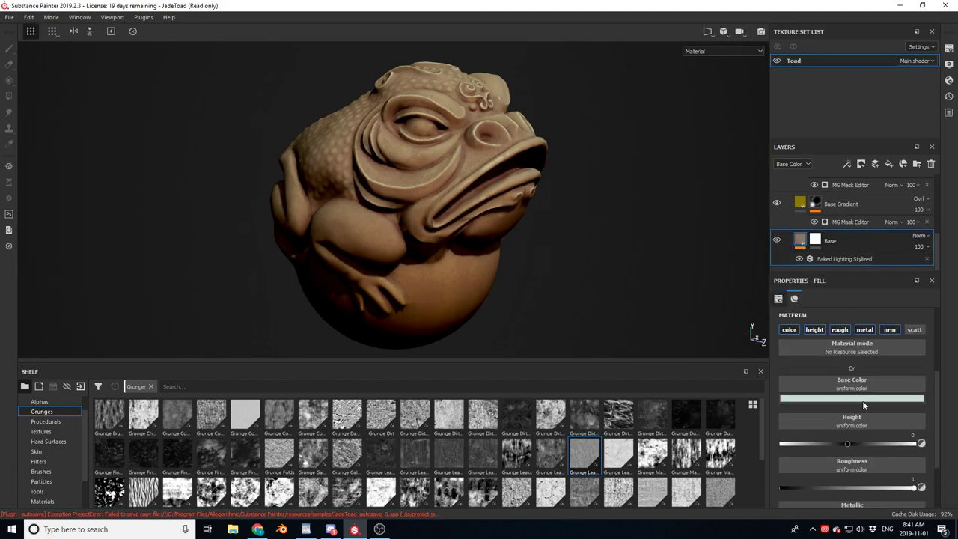
click(855, 400)
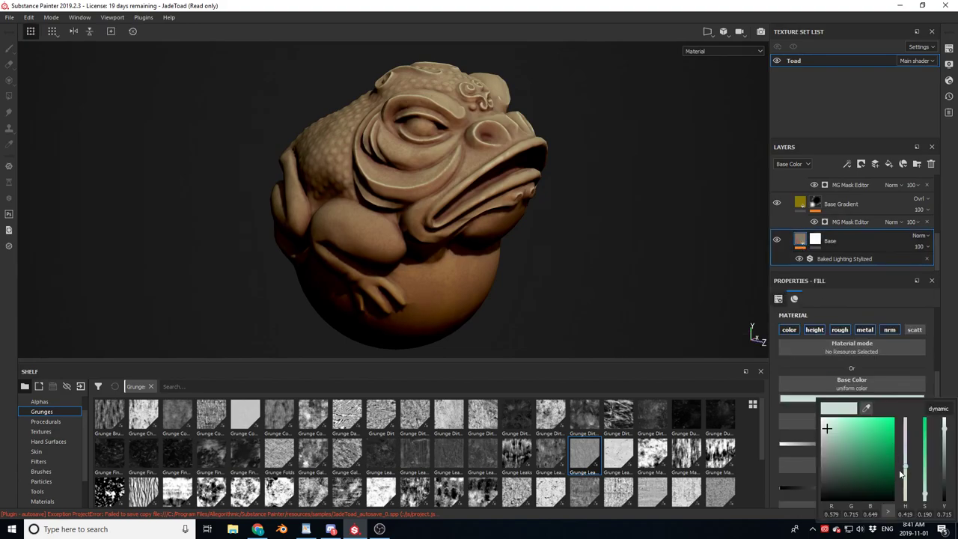
drag(902, 473, 904, 458)
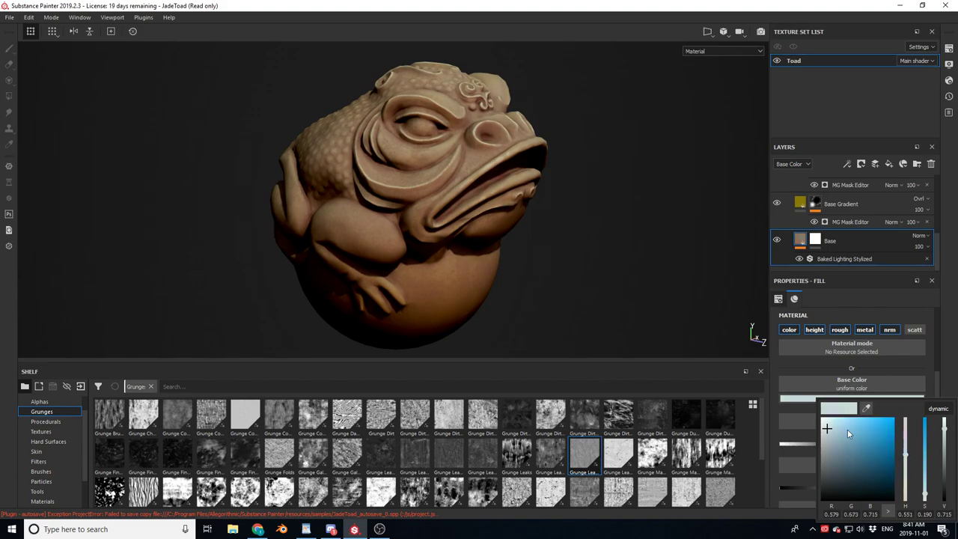
drag(847, 433, 839, 435)
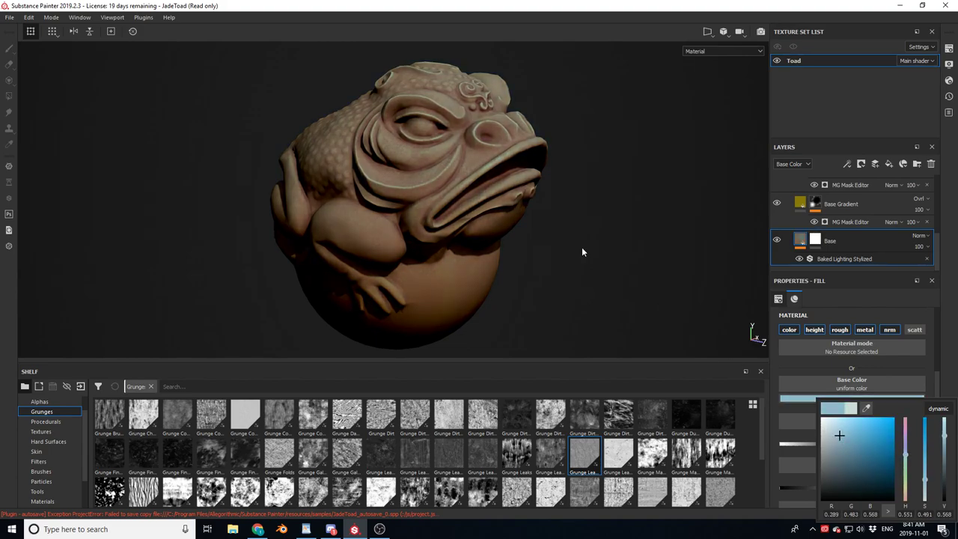
Change the Base Gradient colour from yellow to dark teal-blue (R 0.003, G 0.079, B 0.151).
click(800, 206)
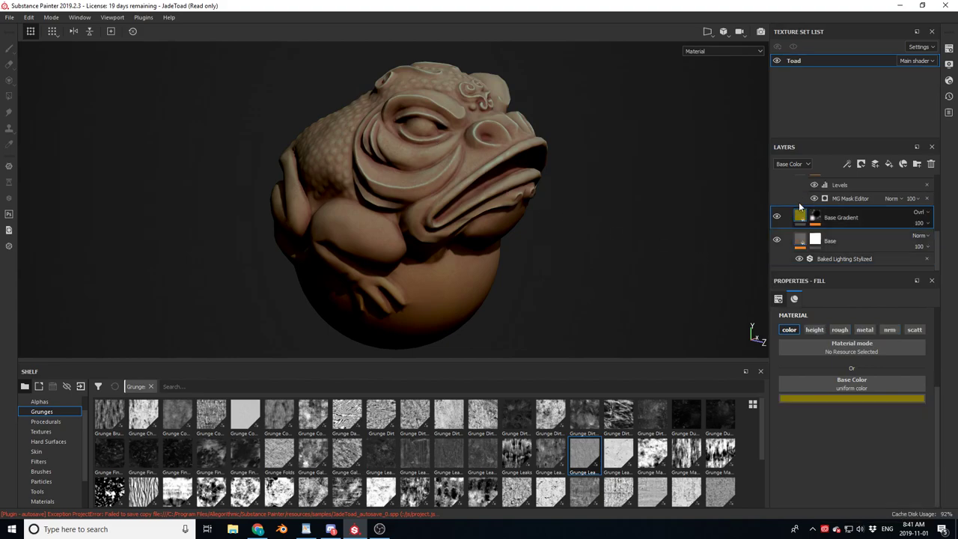
click(841, 396)
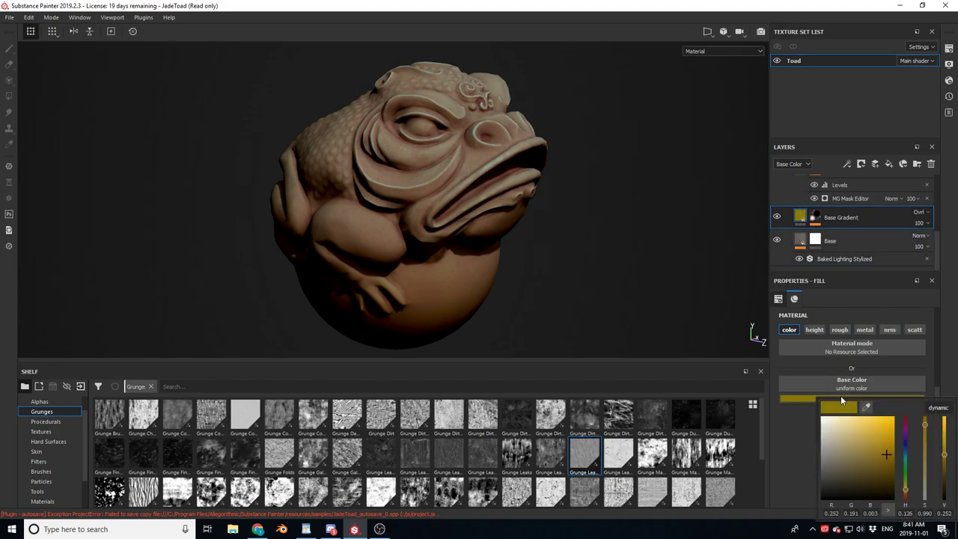
mouse_move(907, 469)
mouse_down()
mouse_move(905, 442)
mouse_move(905, 452)
mouse_up()
click(884, 468)
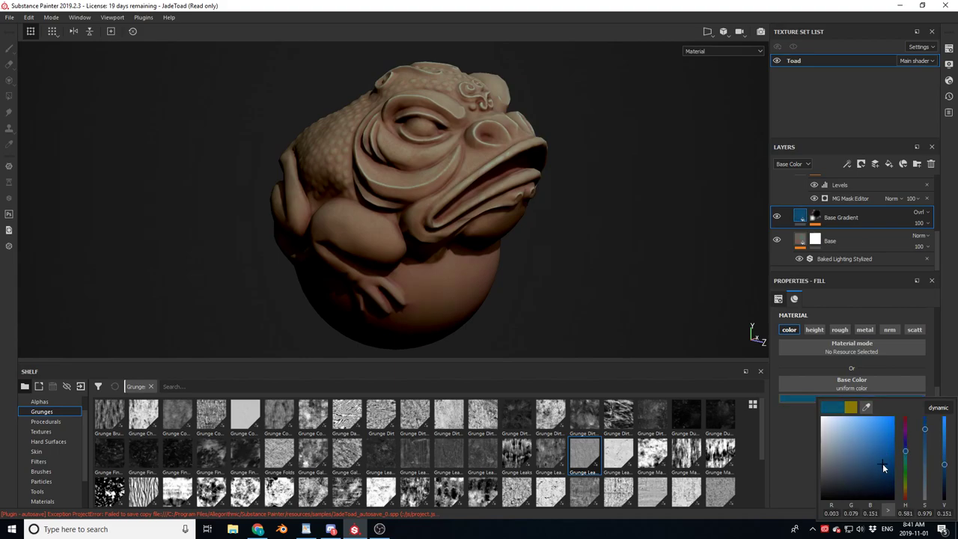
click(828, 259)
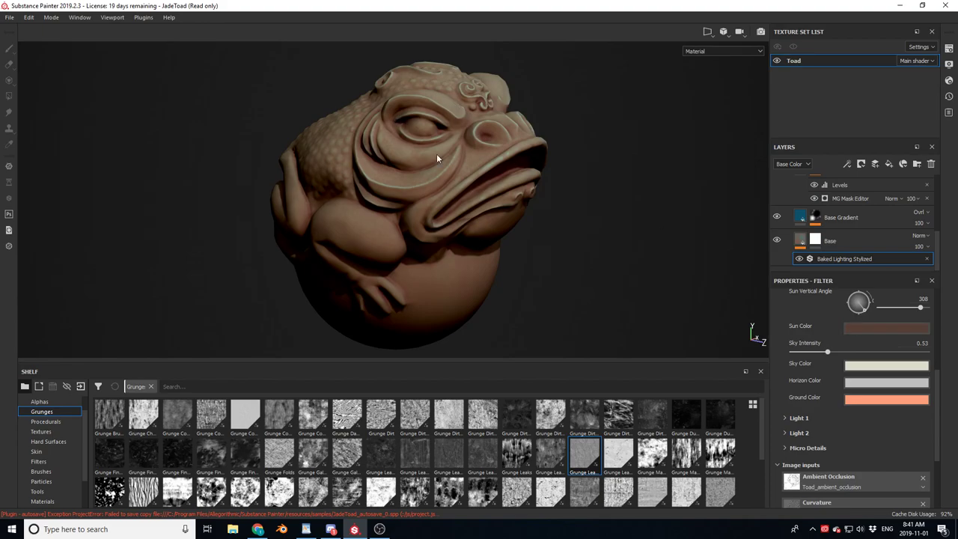
Set the Baked Lighting Ground Color to pale cyan and the Sun Color to muted gray-teal.
click(862, 401)
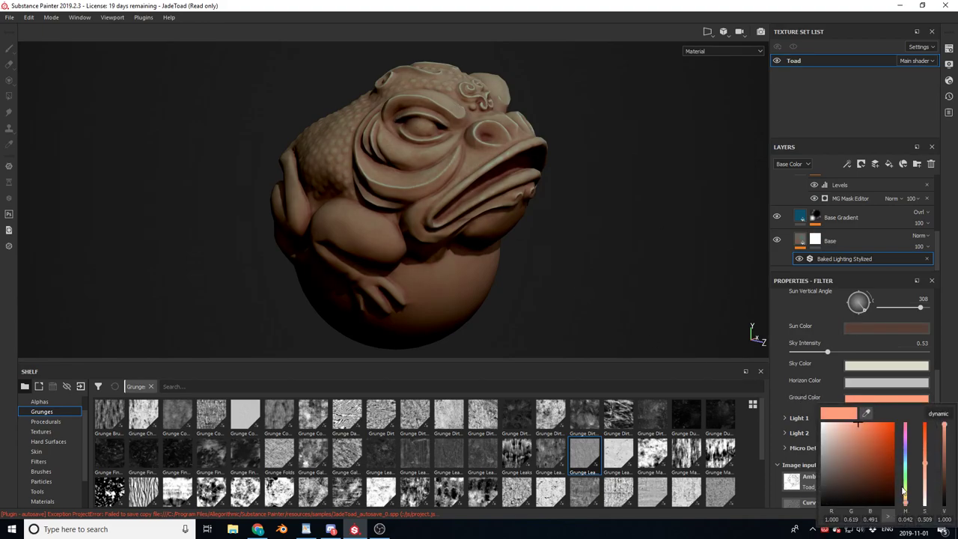
drag(904, 490, 925, 492)
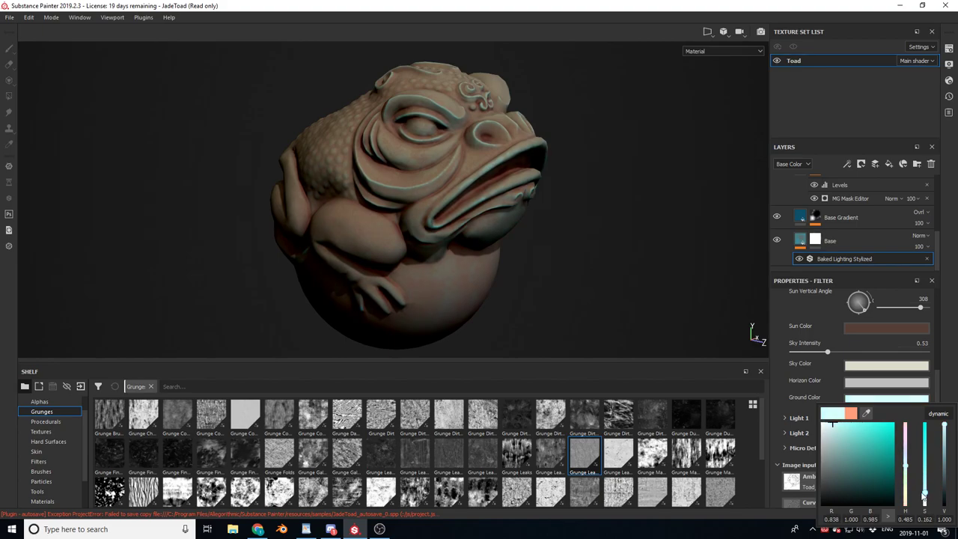
click(851, 329)
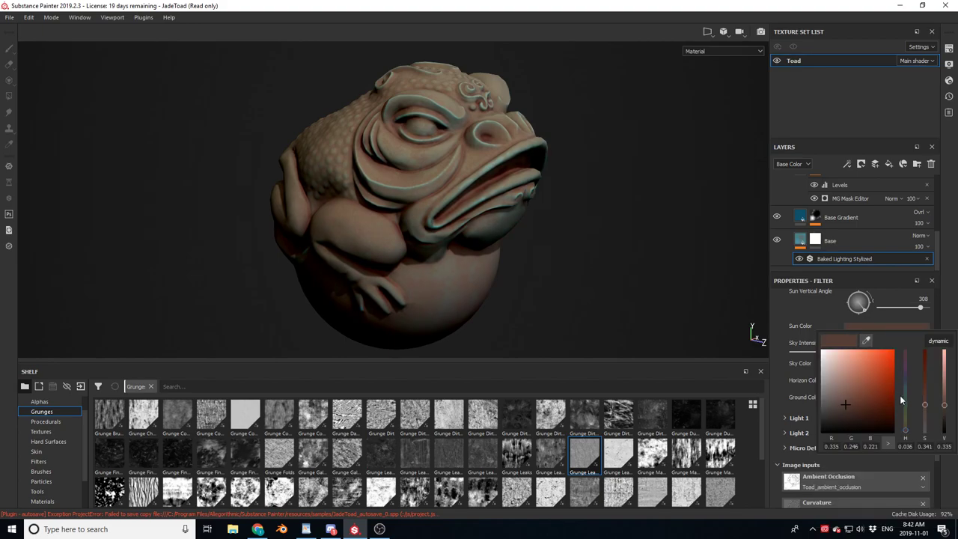
drag(906, 431, 827, 385)
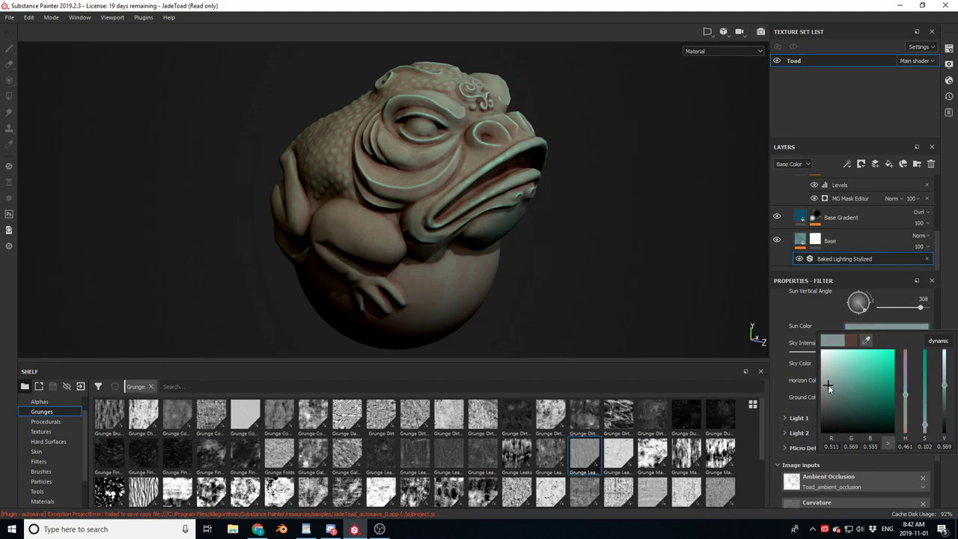
Toggle the Dampening layer off and on to compare, leaving it hidden.
scroll(789, 195, up, 1)
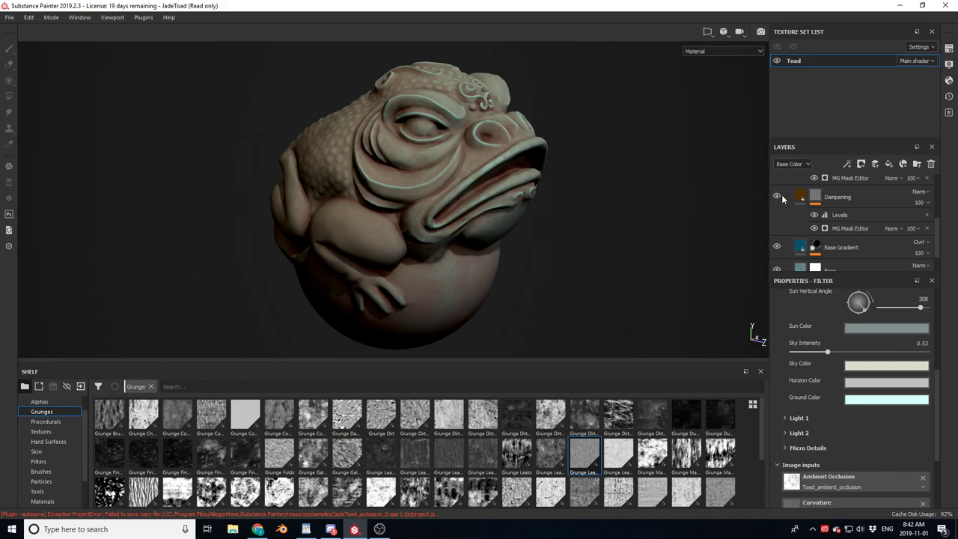
click(777, 196)
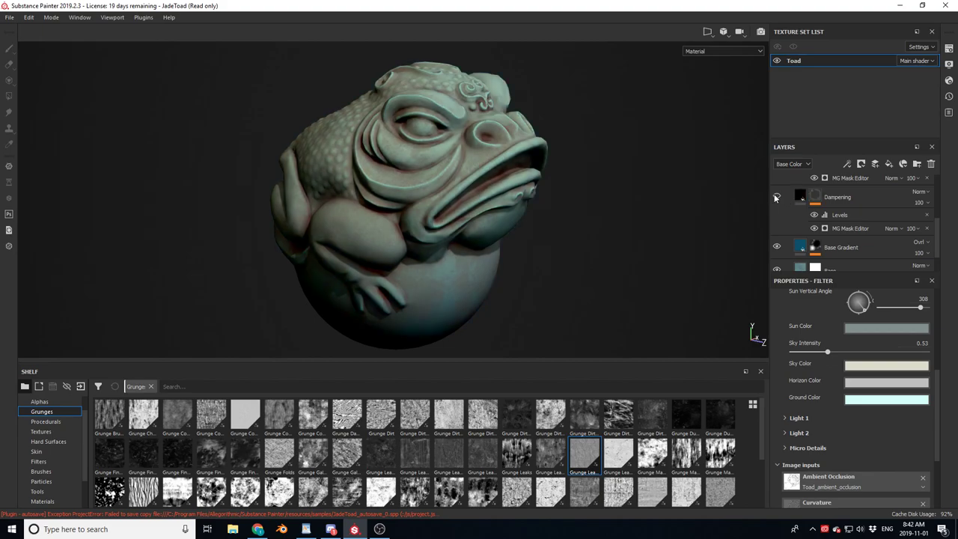
click(776, 197)
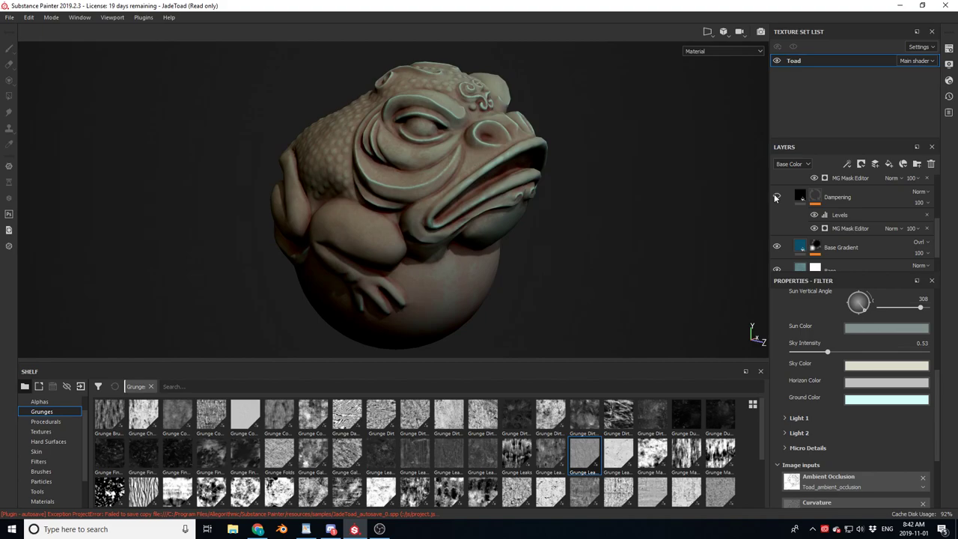
click(776, 196)
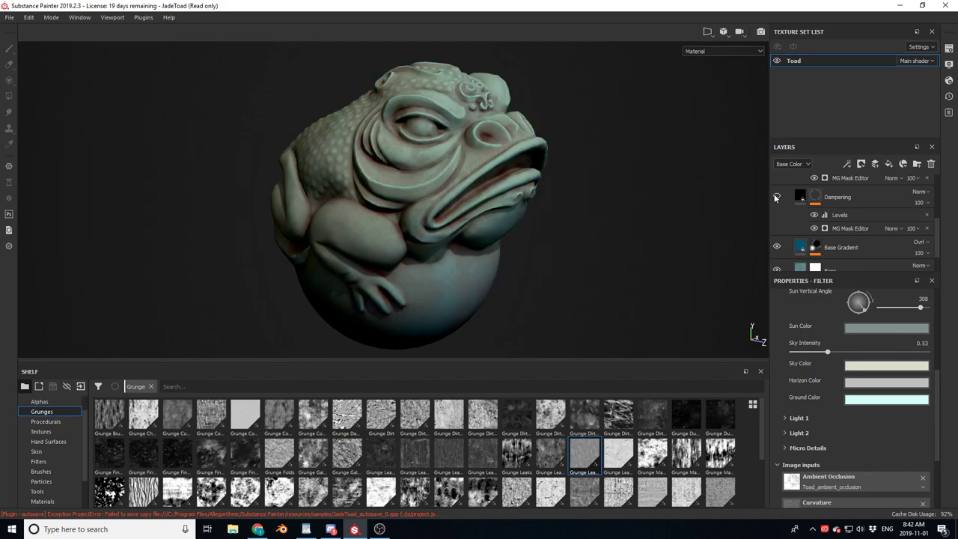
scroll(799, 249, up, 2)
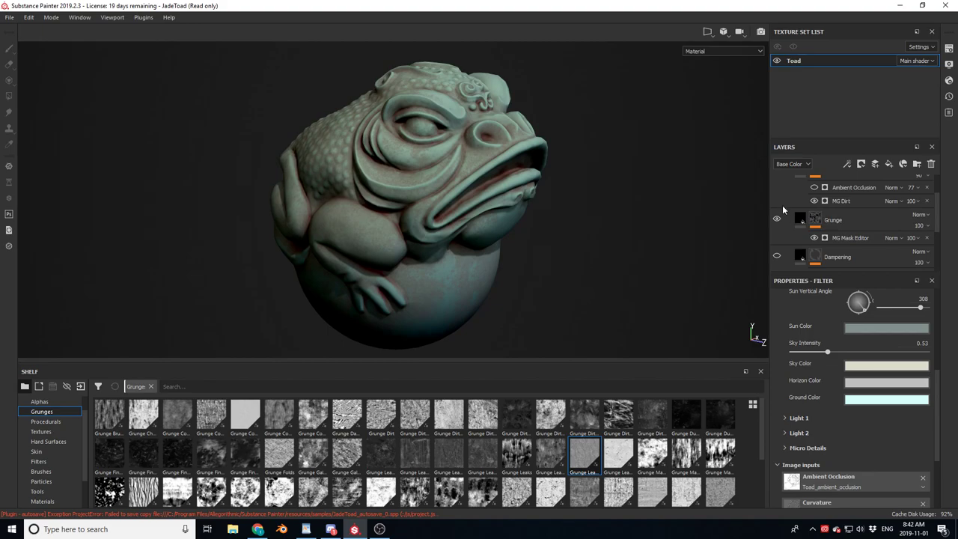
Compare the toad without Grunge, then recolour the Grunge fill to a dark teal.
click(776, 219)
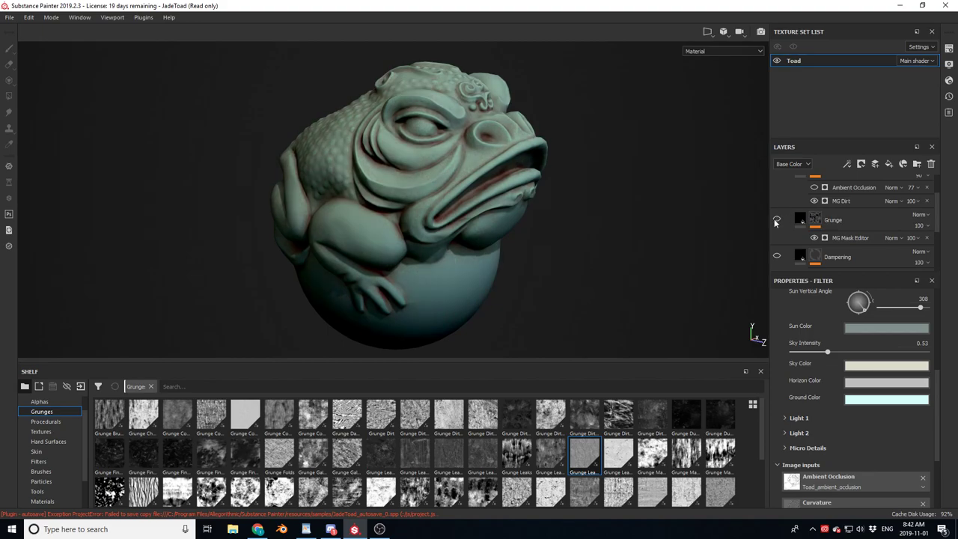
click(800, 217)
click(777, 217)
click(808, 220)
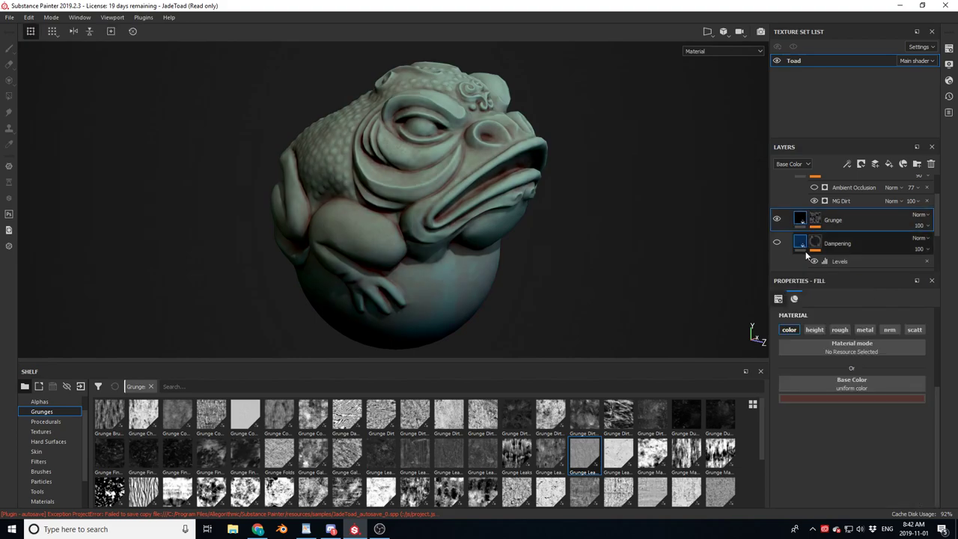
click(846, 398)
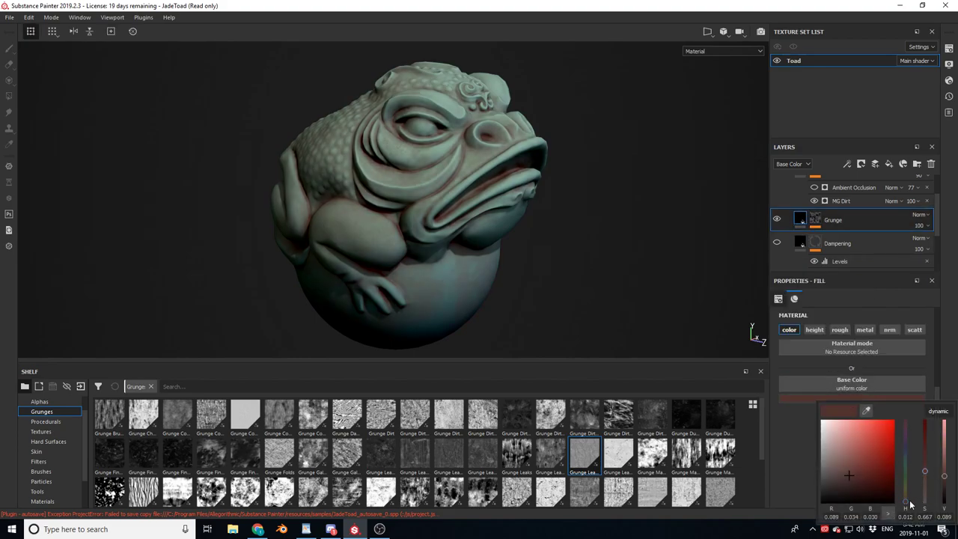
drag(906, 500, 811, 461)
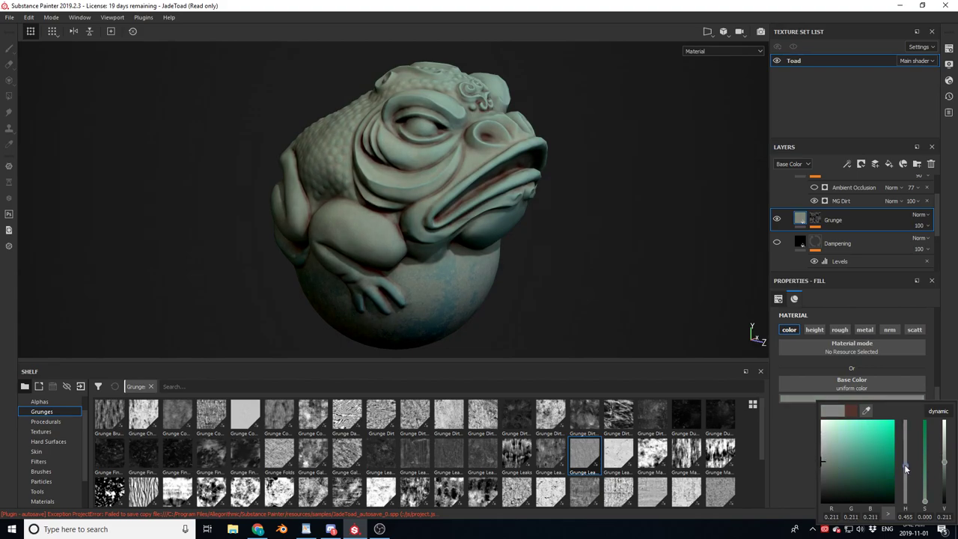
click(835, 459)
mouse_move(836, 458)
mouse_down()
mouse_move(849, 442)
mouse_move(849, 478)
mouse_up()
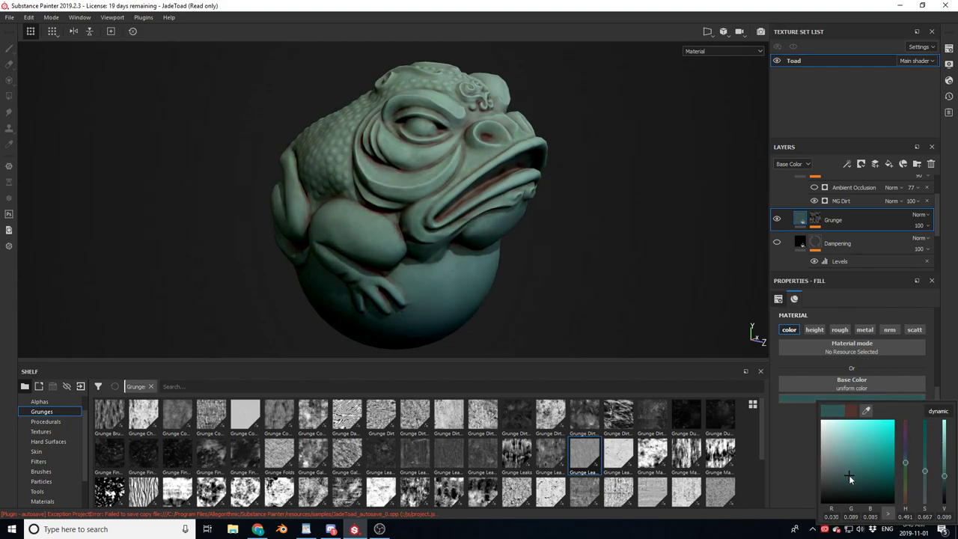
scroll(792, 202, up, 2)
Tint the Shadows fill dark navy (R 0.016, G 0.023, B 0.064), briefly previewing Dampening.
click(799, 211)
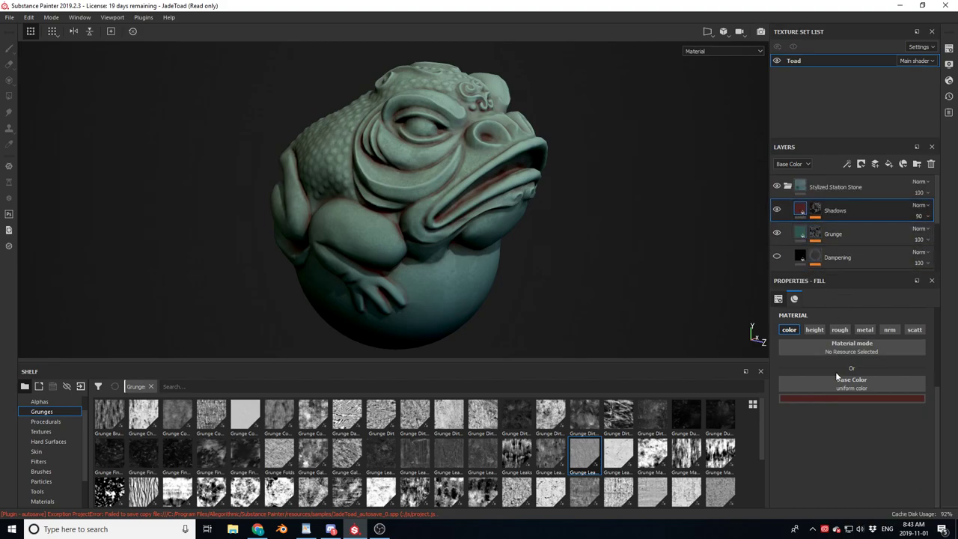
click(835, 402)
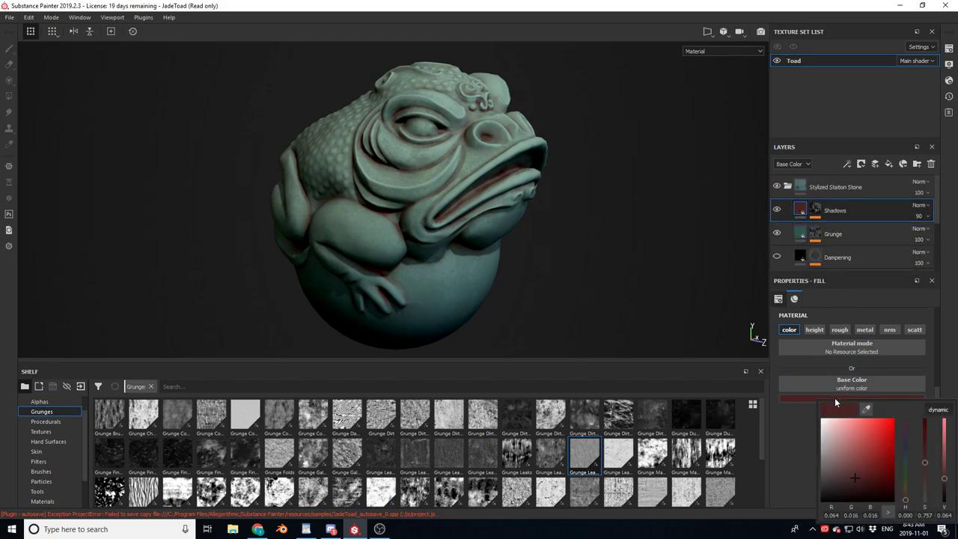
click(907, 499)
drag(906, 499, 905, 447)
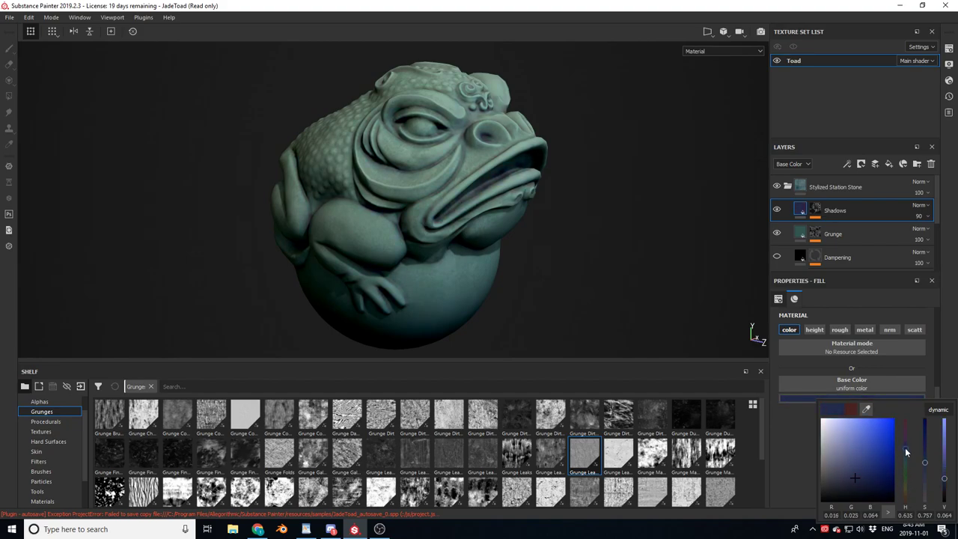
click(777, 257)
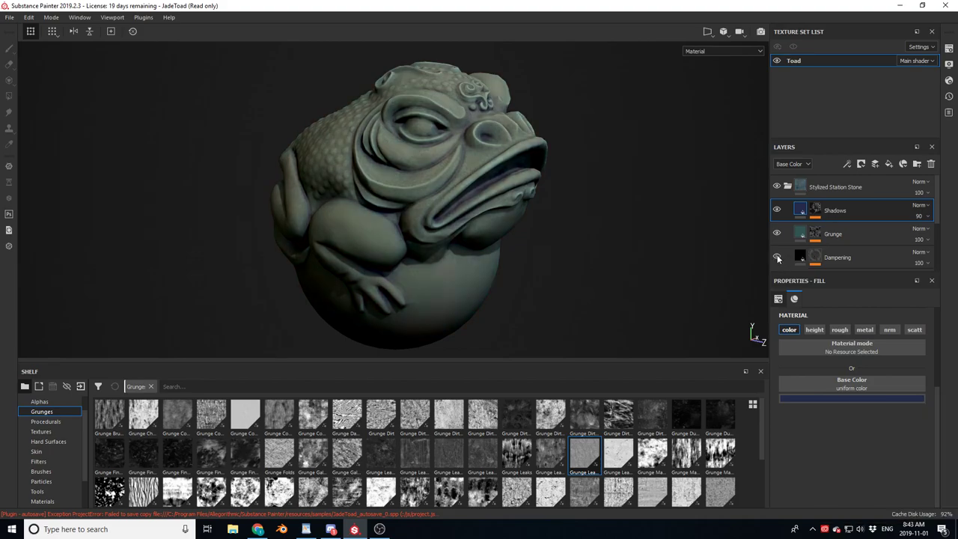
click(777, 257)
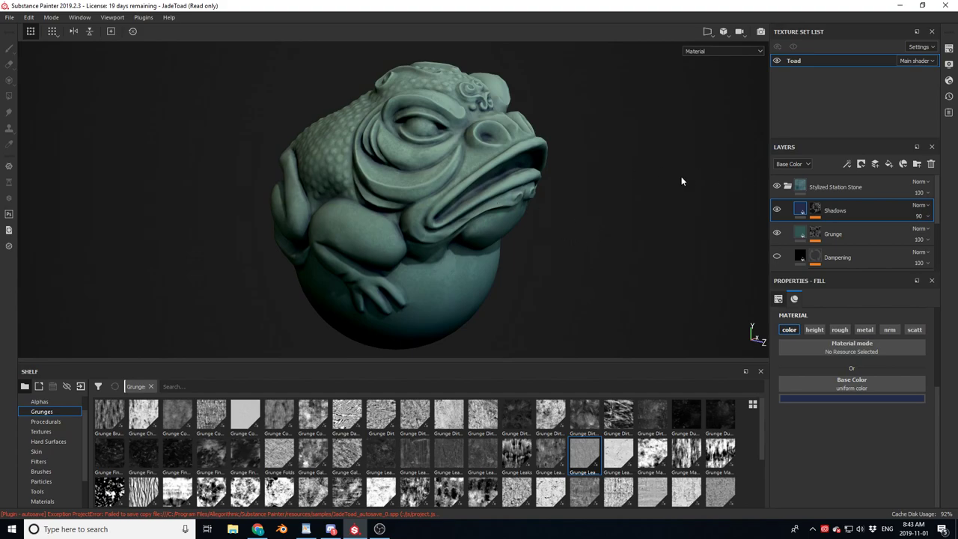
Recolour the Grunge fill from teal to a deep, vivid red.
click(801, 232)
click(814, 398)
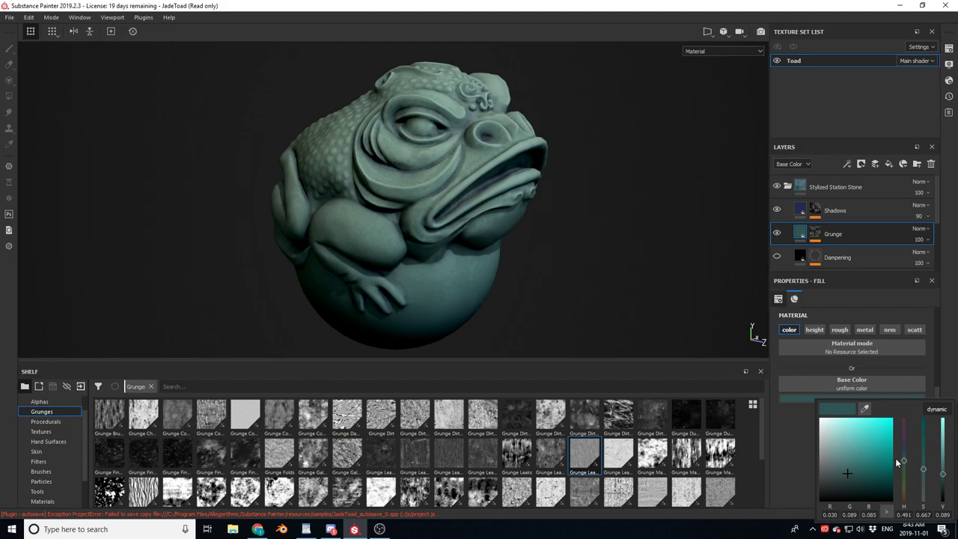
drag(899, 462, 908, 502)
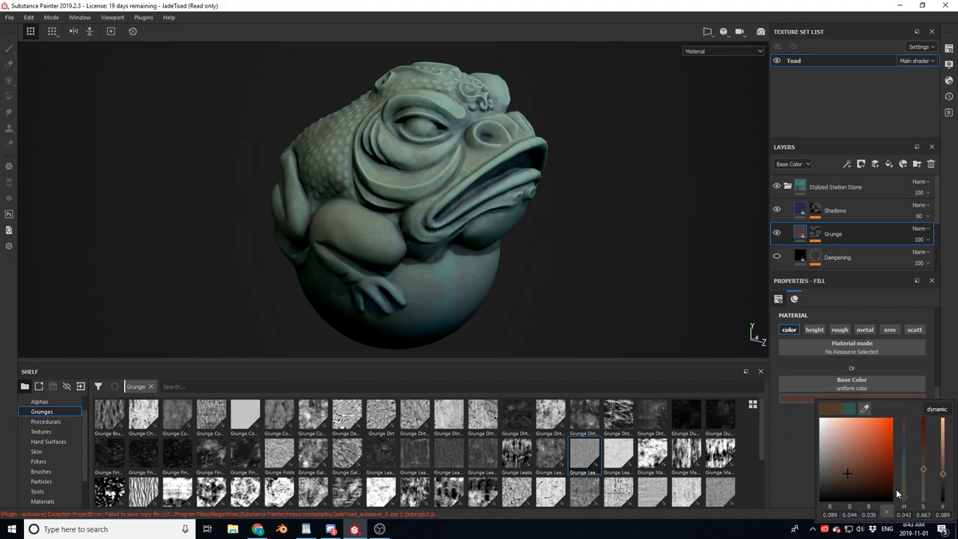
mouse_move(861, 453)
mouse_down()
mouse_move(852, 466)
mouse_move(866, 452)
mouse_move(891, 464)
mouse_move(836, 462)
mouse_move(823, 450)
mouse_move(859, 457)
mouse_up()
drag(904, 497, 904, 500)
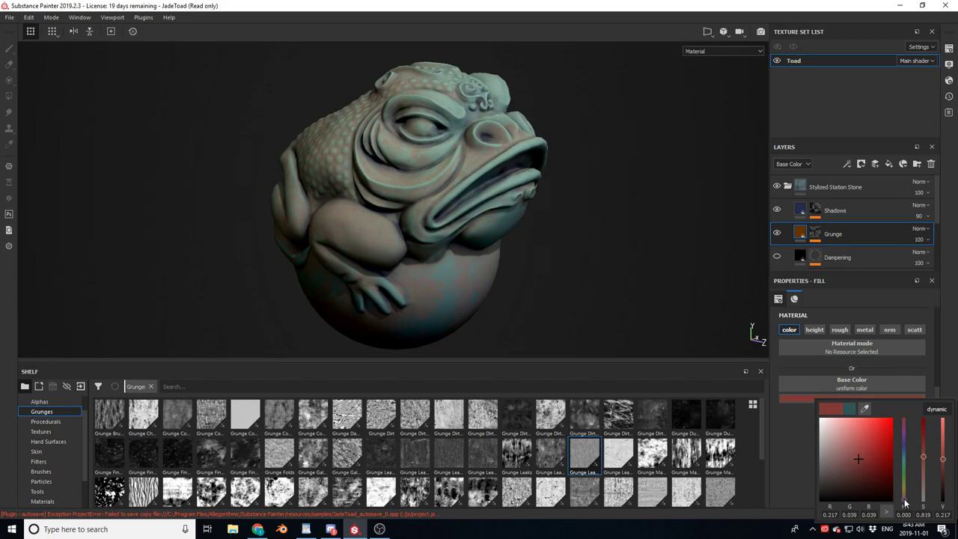
drag(855, 447, 886, 468)
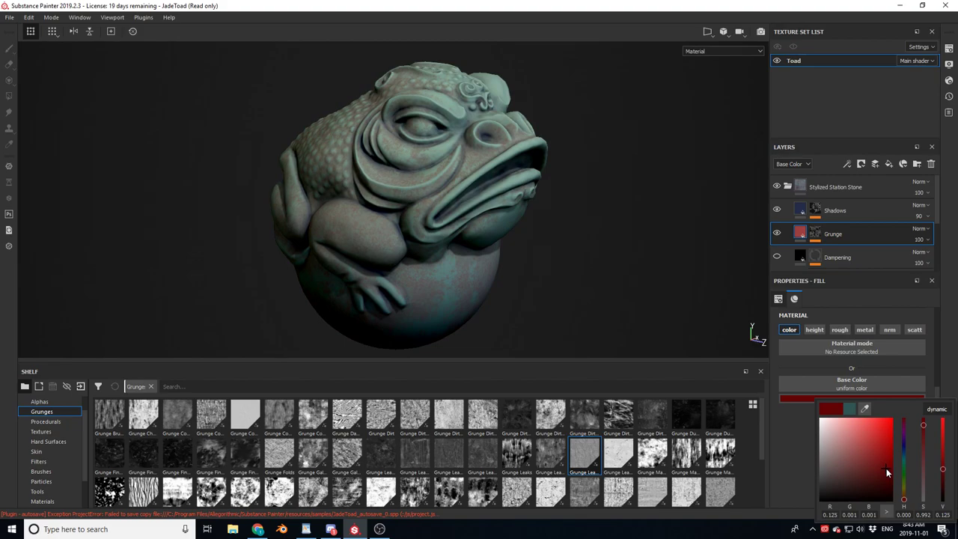
click(919, 240)
Lower the Grunge opacity and set the Dampening layer's blend mode to Color.
click(919, 239)
click(948, 259)
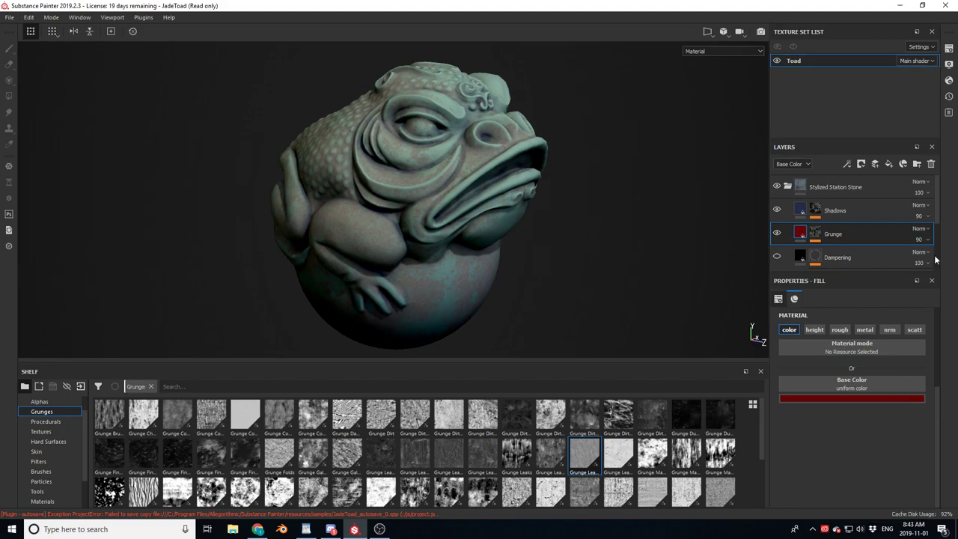
click(926, 252)
click(912, 254)
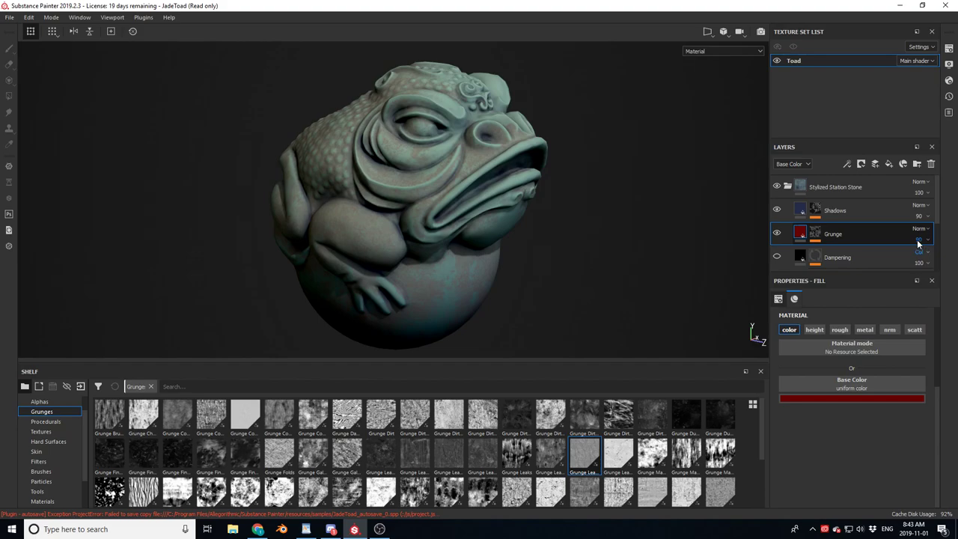
click(919, 254)
click(918, 257)
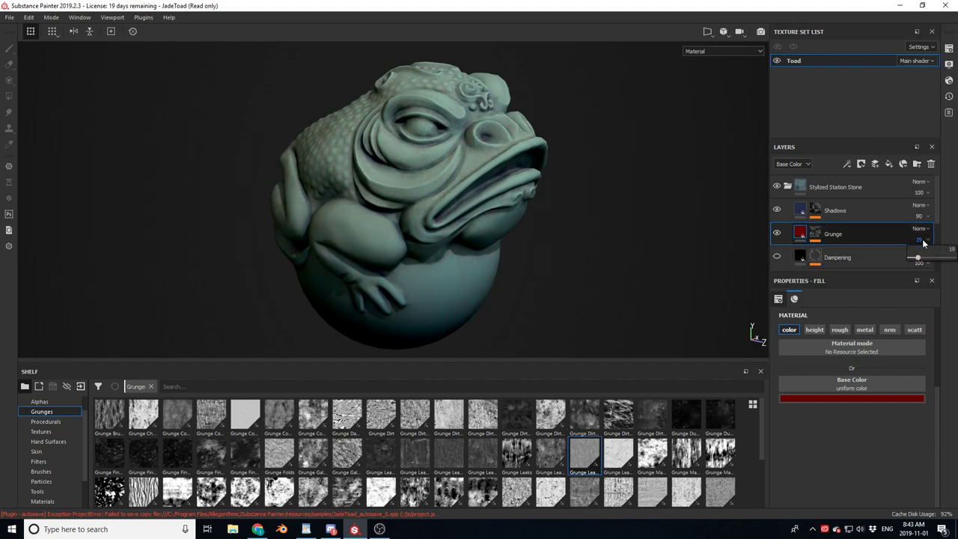
Set the Grunge layer opacity to 57 and review the toad full-window.
click(923, 259)
drag(923, 259, 935, 260)
click(493, 205)
key(Tab)
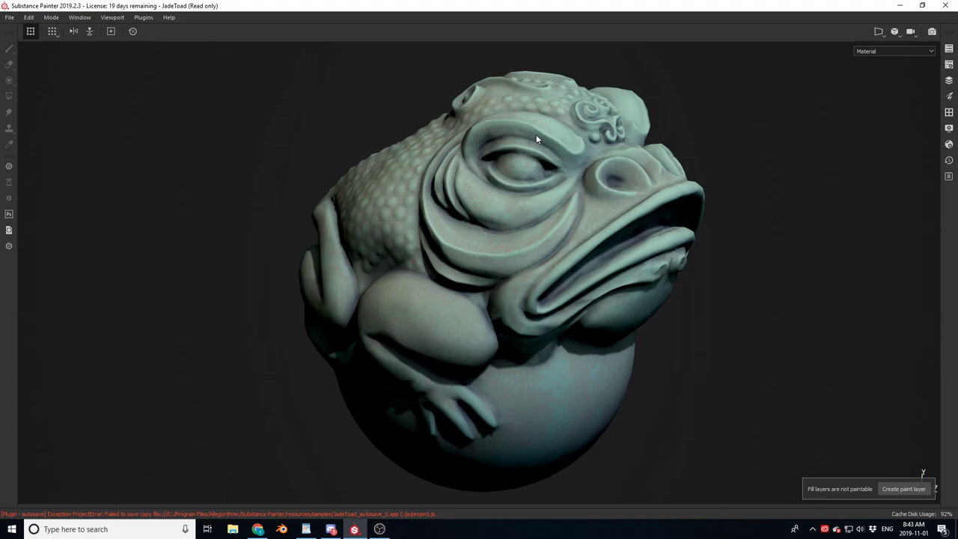
key(Tab)
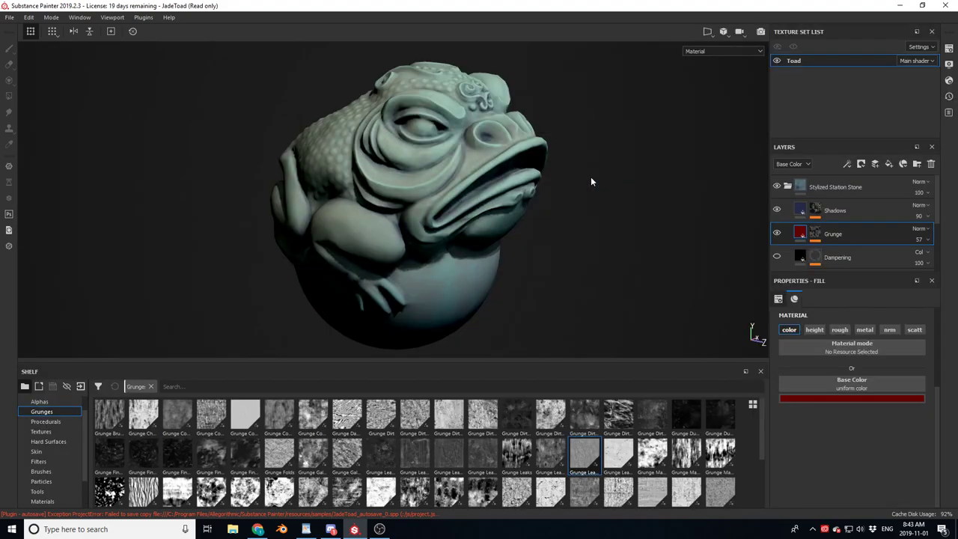
Set the Base Gradient colour back to olive-yellow (R 0.151, G 0.136, B 0.003).
scroll(775, 228, down, 5)
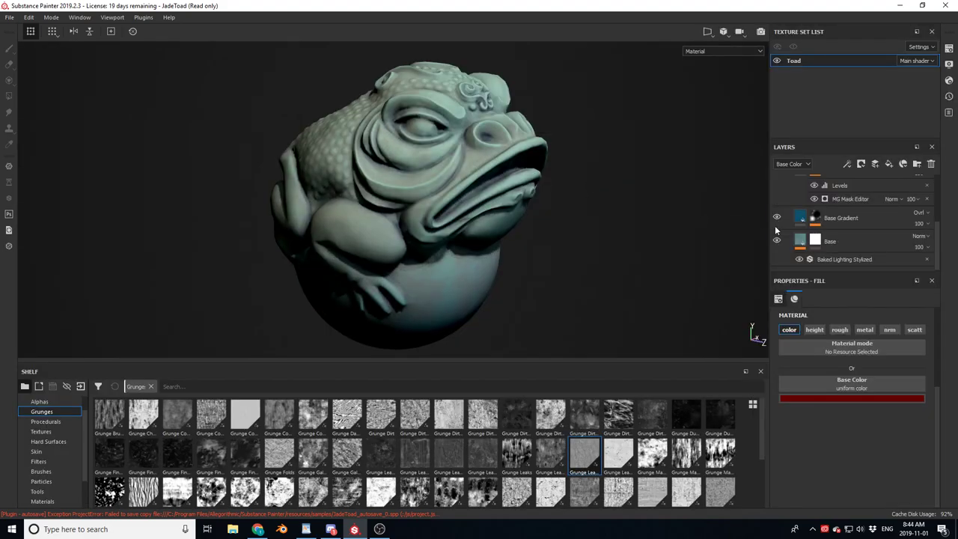
click(776, 224)
click(831, 398)
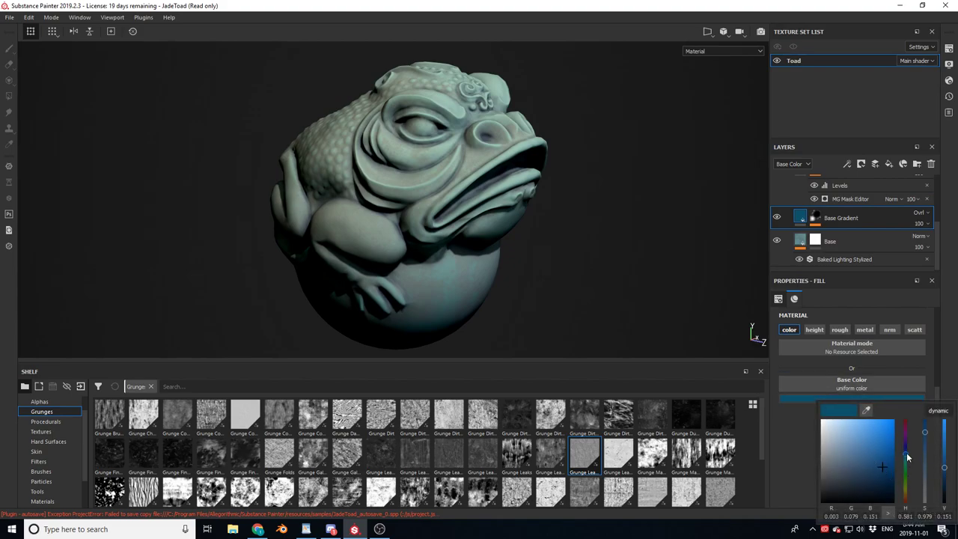
click(905, 487)
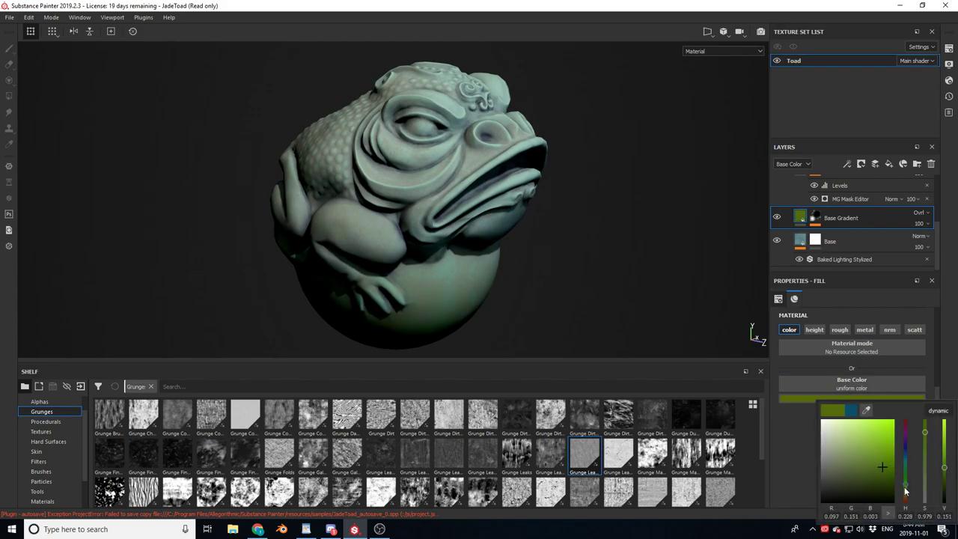
click(905, 490)
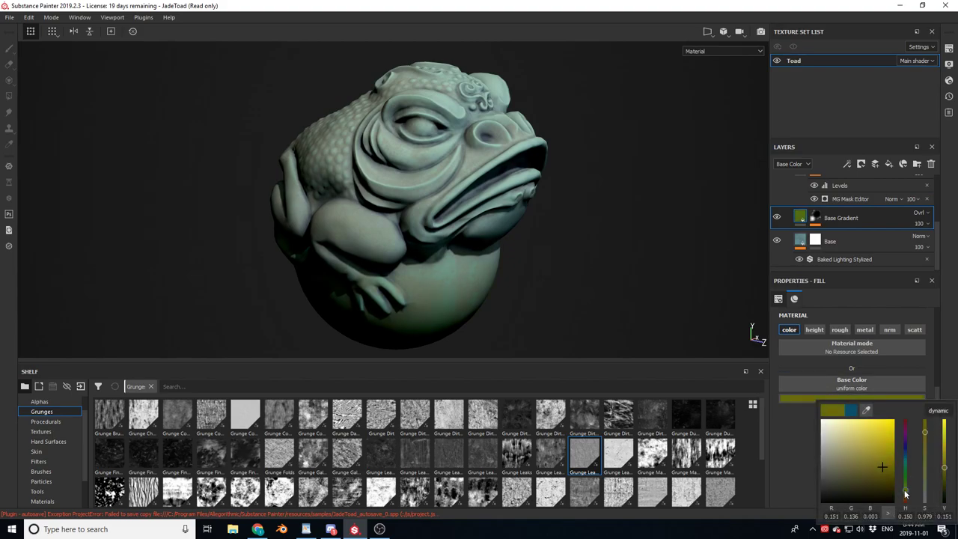
click(821, 259)
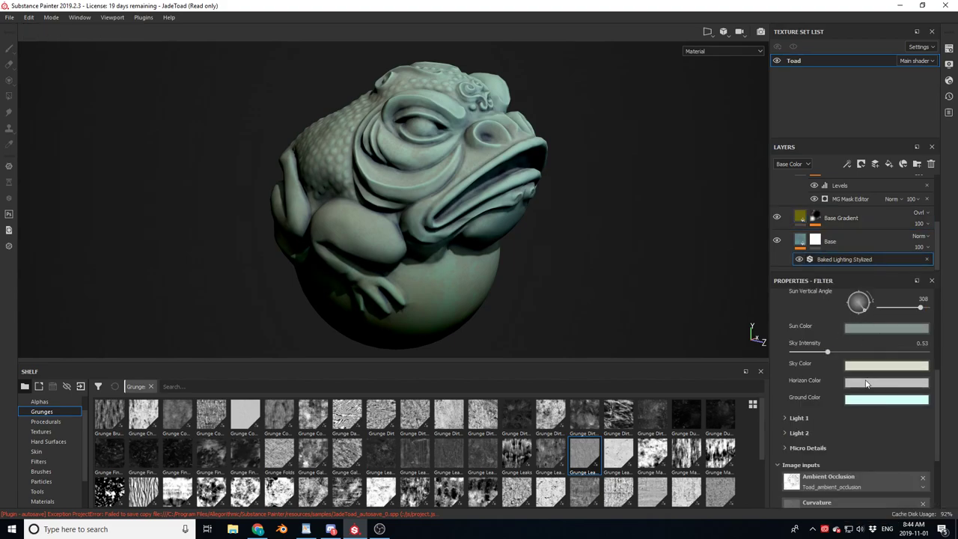
Set the Baked Lighting Horizon Color to orange.
click(882, 401)
click(872, 424)
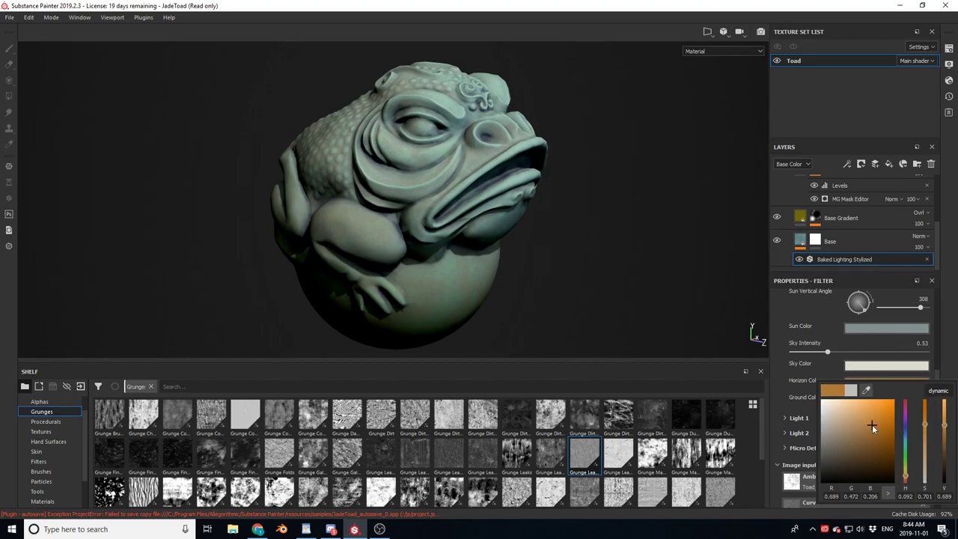
mouse_move(872, 425)
mouse_down()
mouse_move(890, 404)
mouse_move(874, 424)
mouse_up()
click(808, 311)
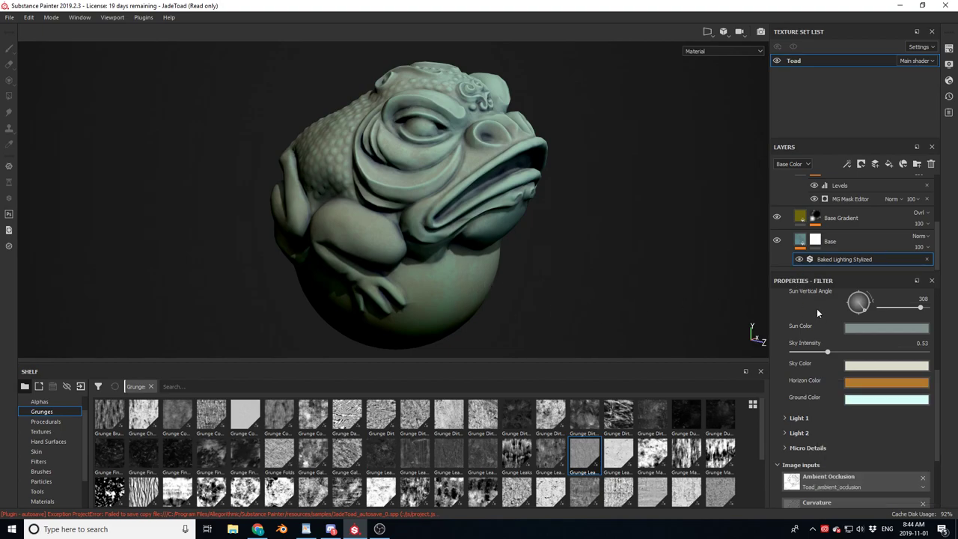
Set the Sky Color to periwinkle blue (R 0.341, G 0.393, B 0.677).
click(864, 366)
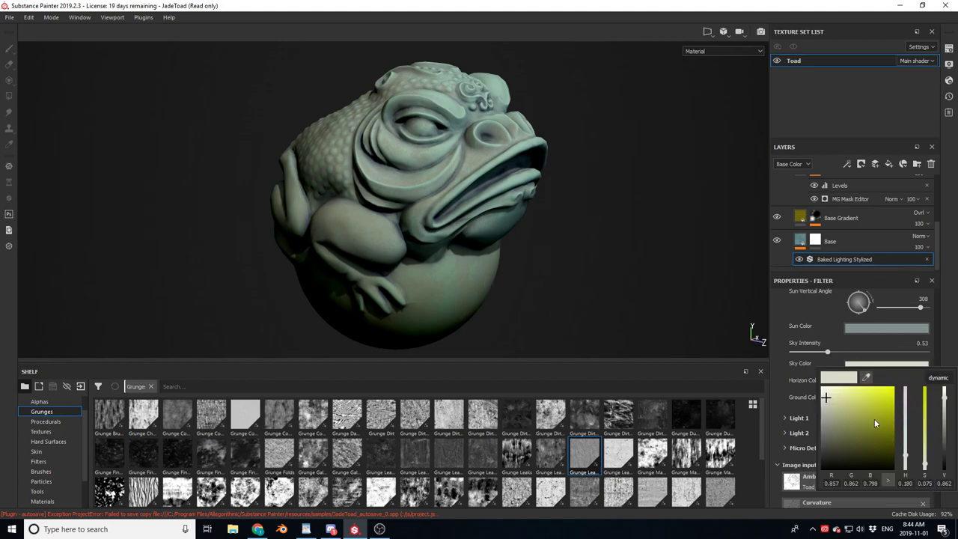
mouse_move(874, 419)
mouse_down()
mouse_move(851, 400)
mouse_move(857, 413)
mouse_up()
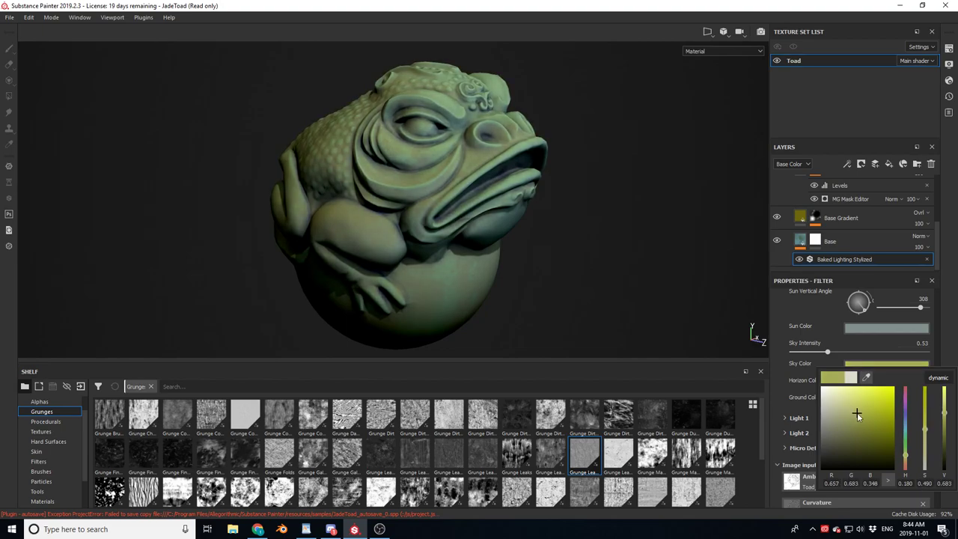
click(906, 454)
drag(906, 457, 906, 420)
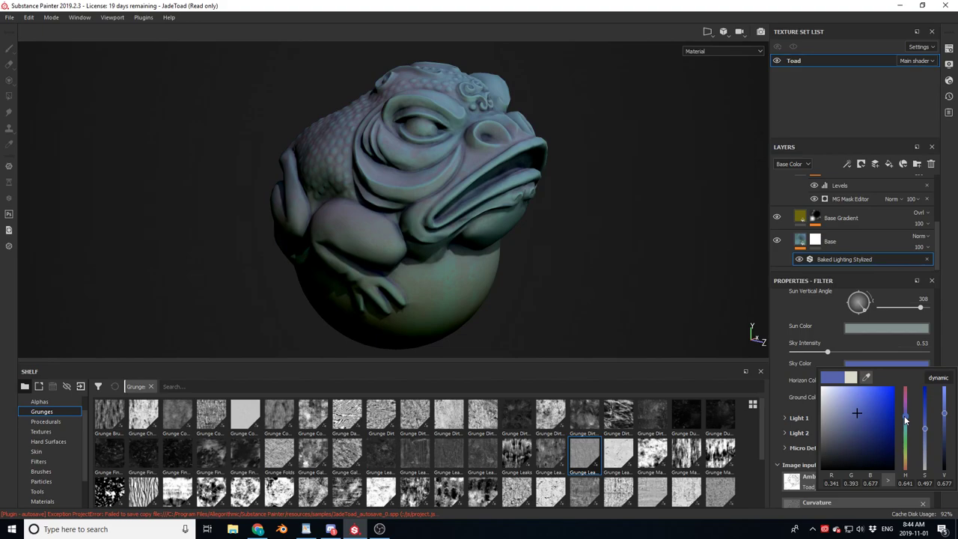
Inspect the jade-teal toad full-window, then collapse the Stylized Station Stone folder.
key(Tab)
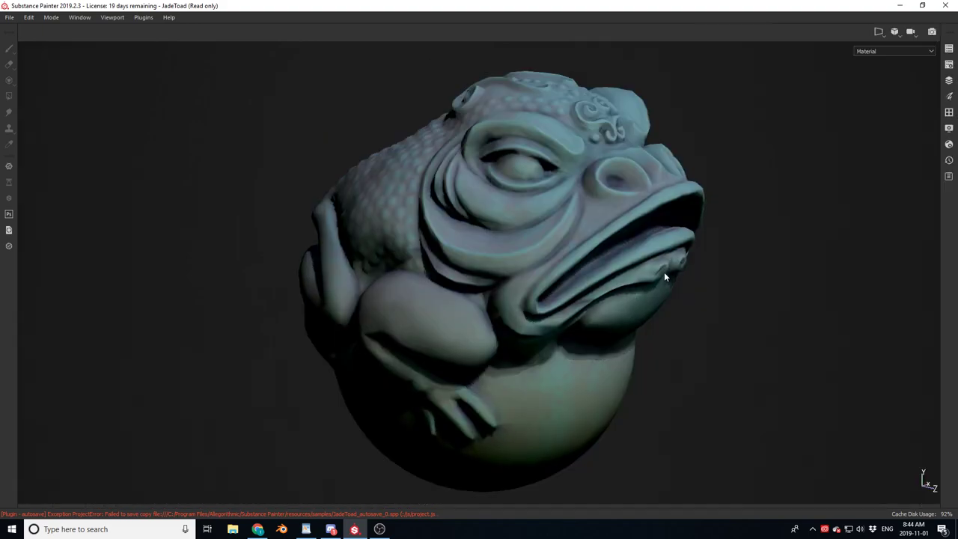
middle_drag(664, 272, 642, 255)
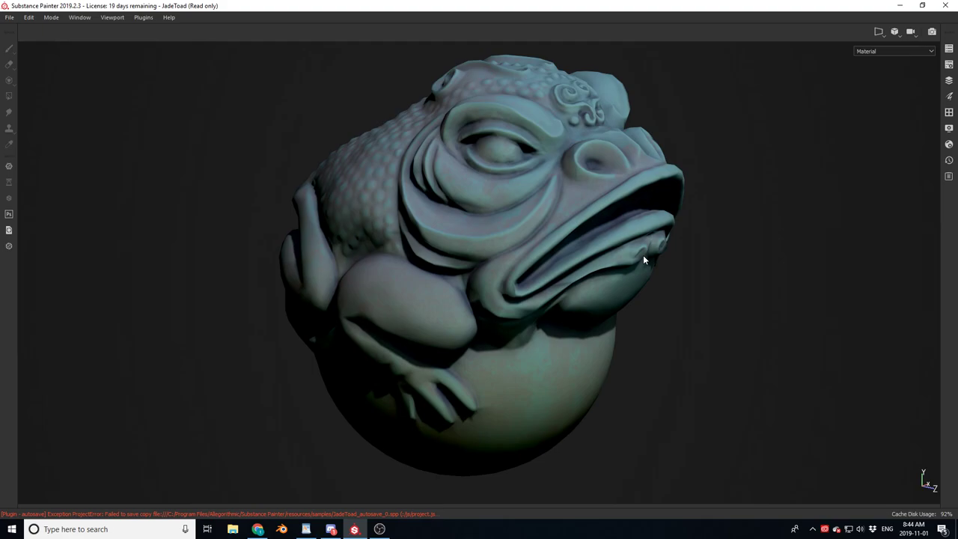
key(Tab)
scroll(849, 238, up, 3)
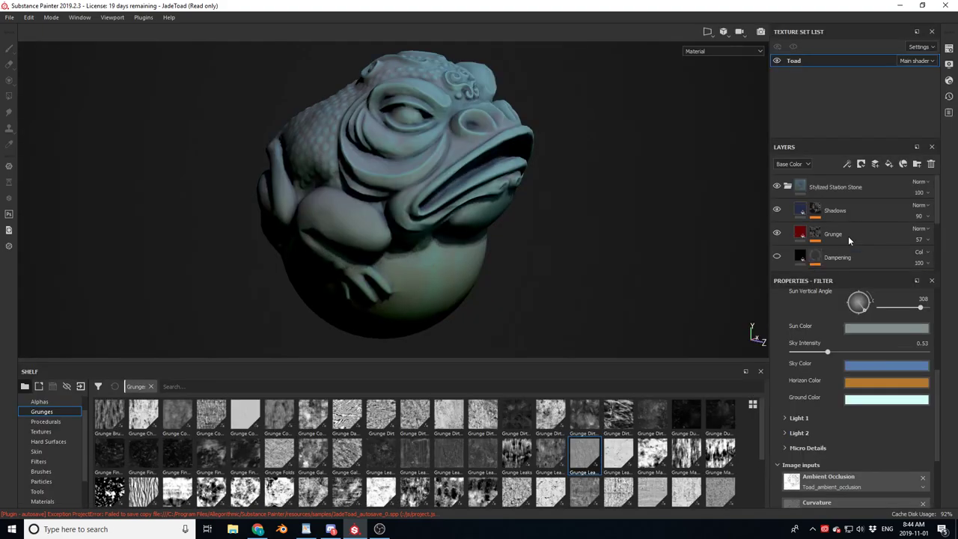
click(787, 188)
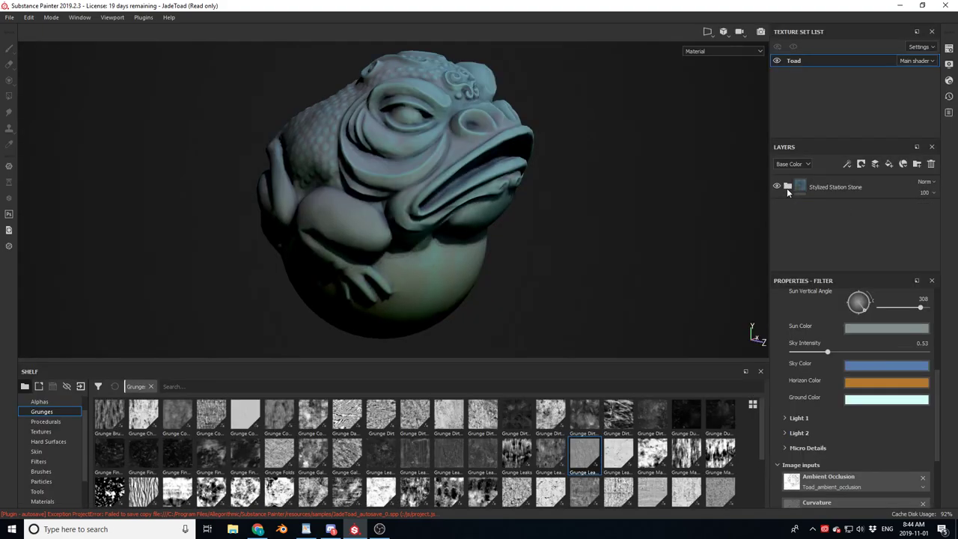